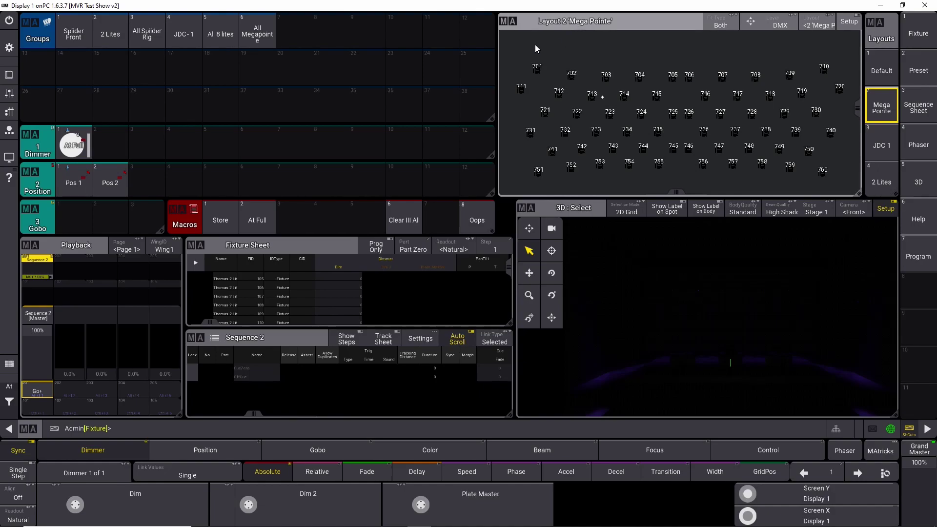
# Step: Store all Mega Pointes at full in Pos 1 as cue 1 of Sequence 2
pyautogui.moveTo(518, 50); pyautogui.dragTo(840, 181)
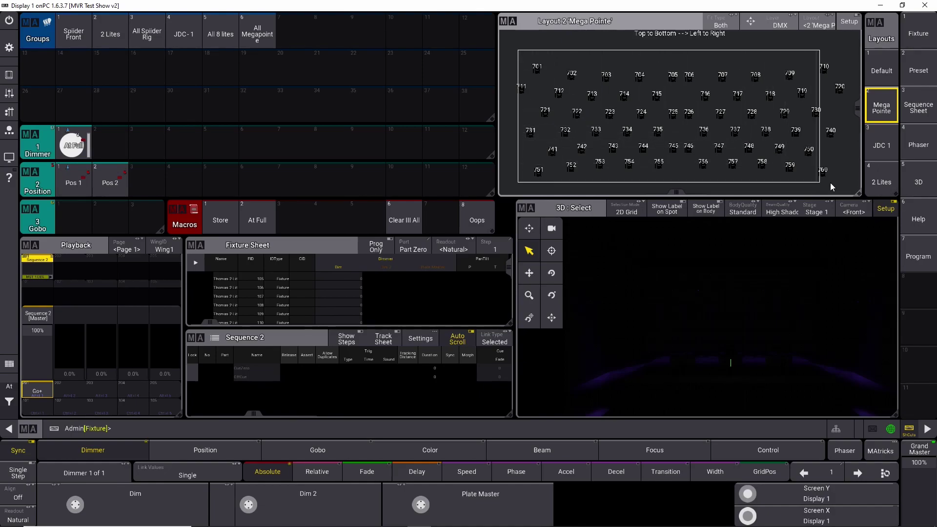
pyautogui.click(266, 213)
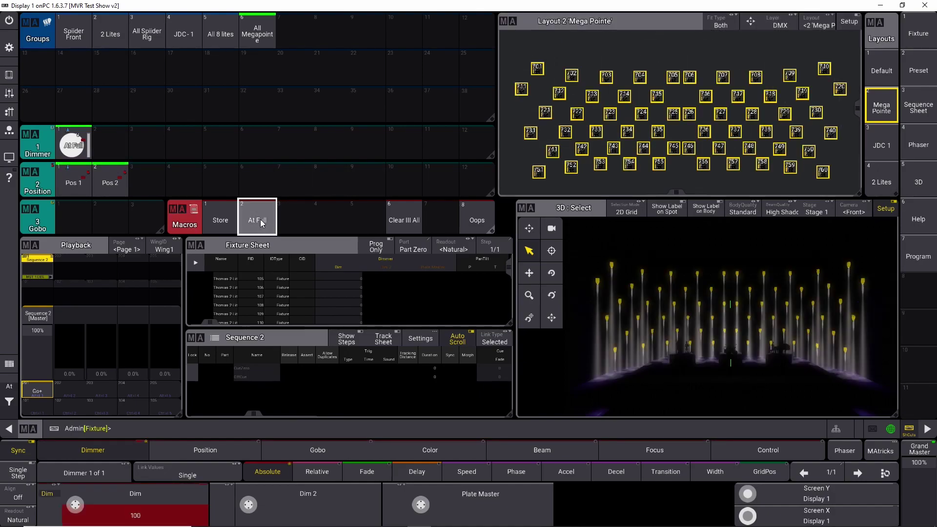
pyautogui.click(74, 181)
pyautogui.write('Store')
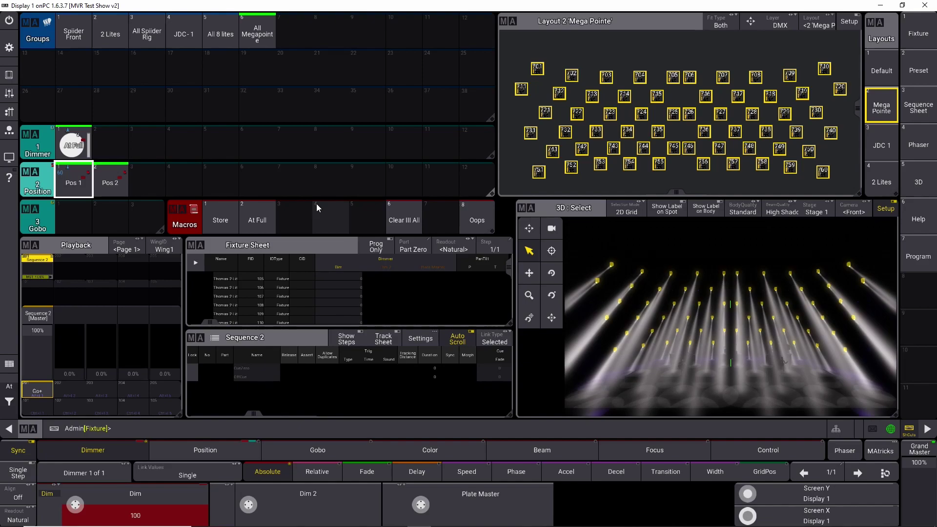
pyautogui.click(36, 390)
pyautogui.click(255, 378)
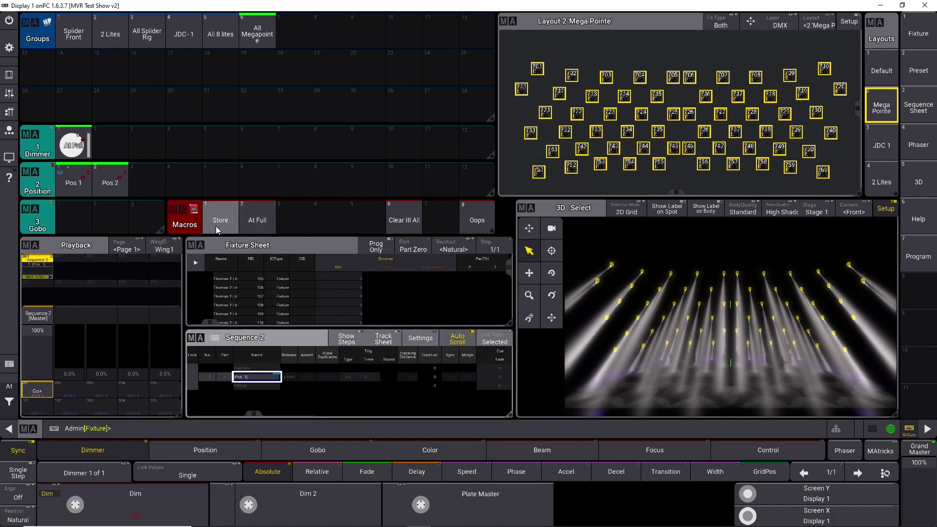
# Step: Clear the programmer, then select all 2 Lites in their layout at full
pyautogui.click(401, 229)
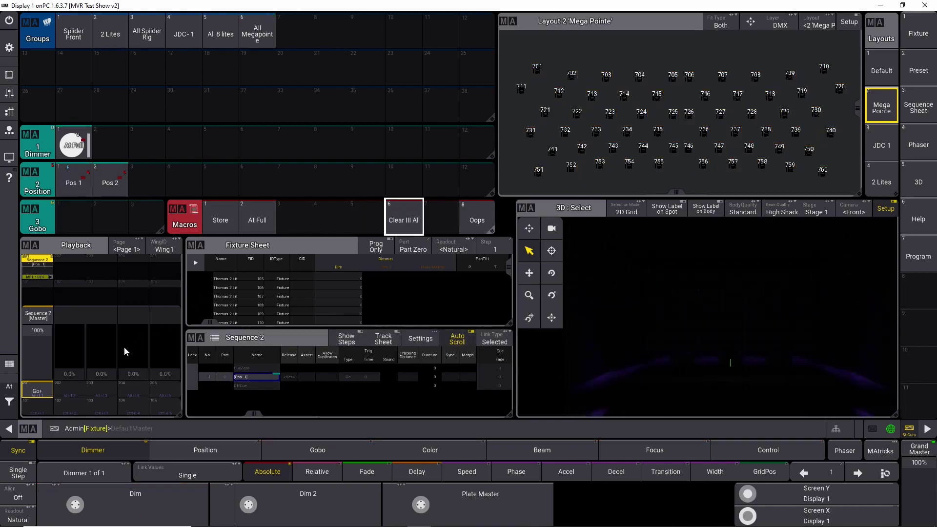
pyautogui.click(45, 391)
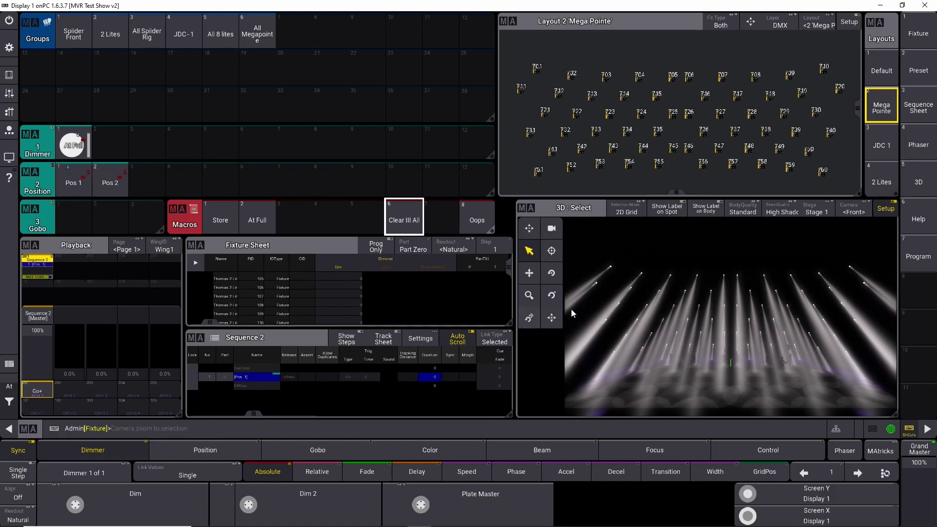
pyautogui.click(876, 187)
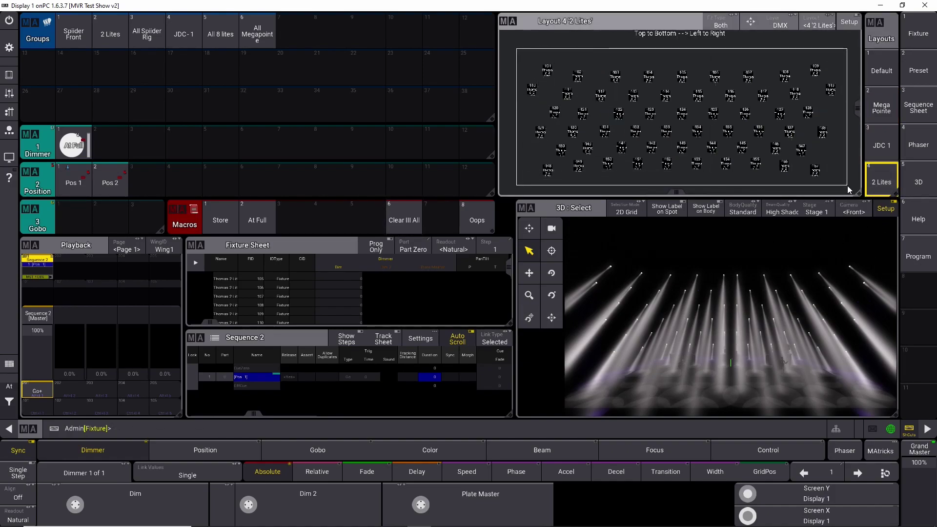
pyautogui.moveTo(551, 98); pyautogui.dragTo(847, 184)
pyautogui.click(89, 145)
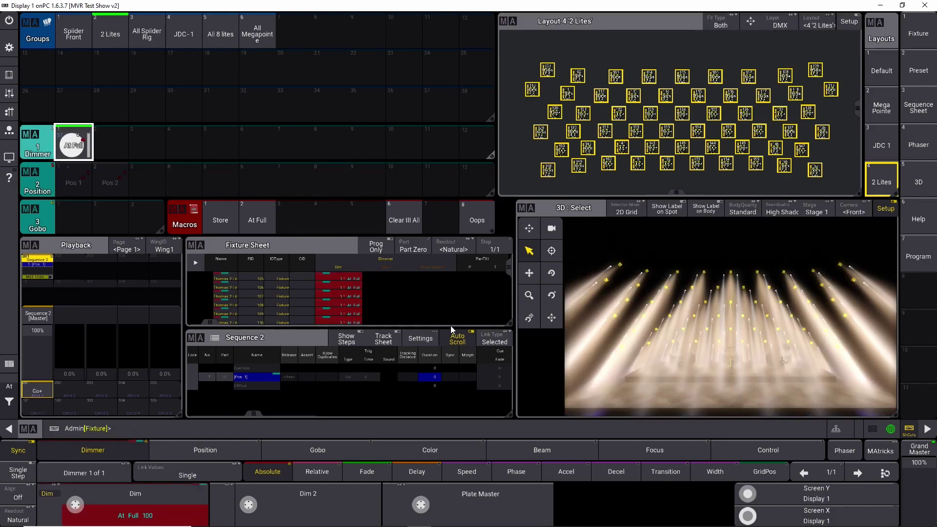
# Step: Store the 2 Lites into Sequence 2's cue using Merge
pyautogui.press('s')
pyautogui.click(38, 385)
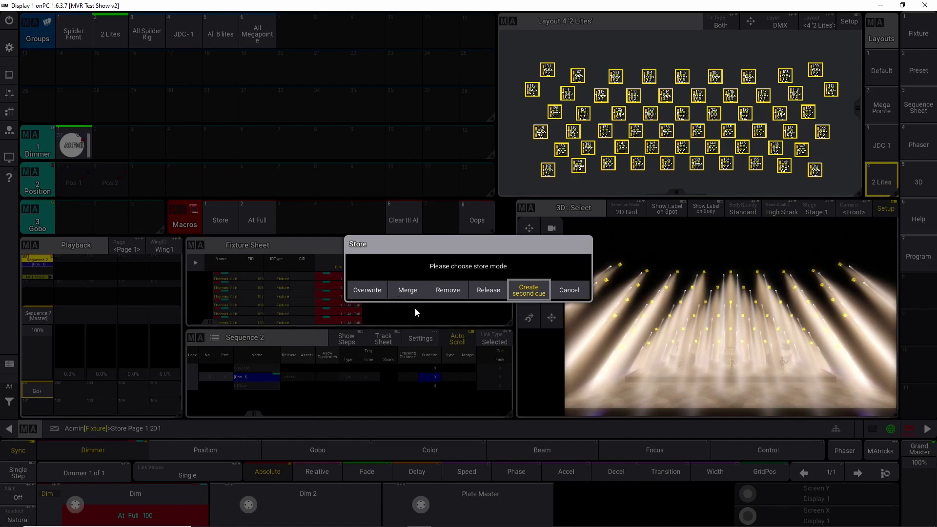
pyautogui.click(412, 289)
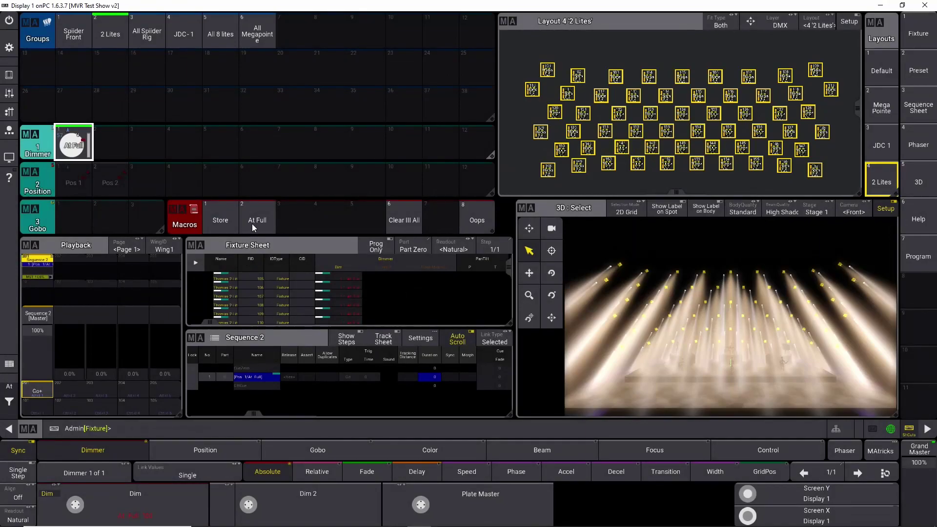
# Step: Run the Clear All macro so cue Pos 1 alone lights the stage
pyautogui.click(406, 216)
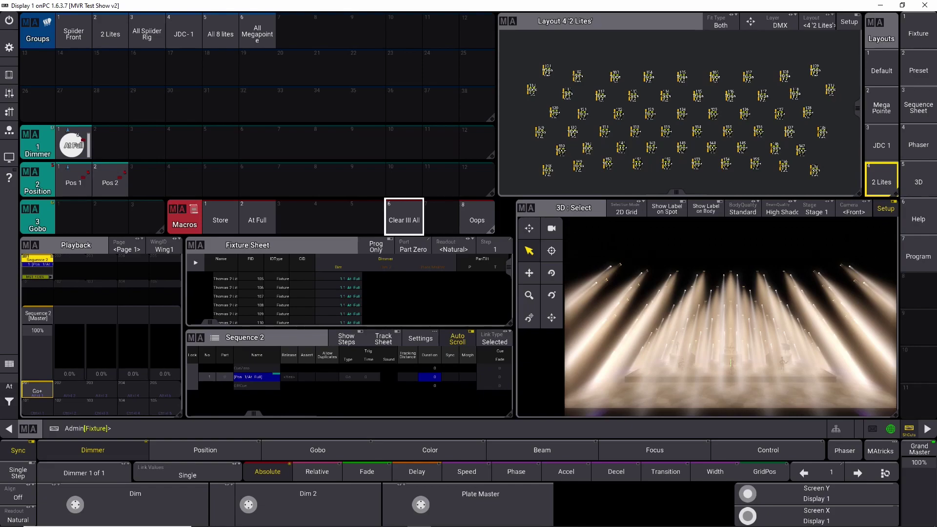
# Step: Select all 2 Lites and set their dimmers to zero
pyautogui.moveTo(704, 308); pyautogui.dragTo(734, 279)
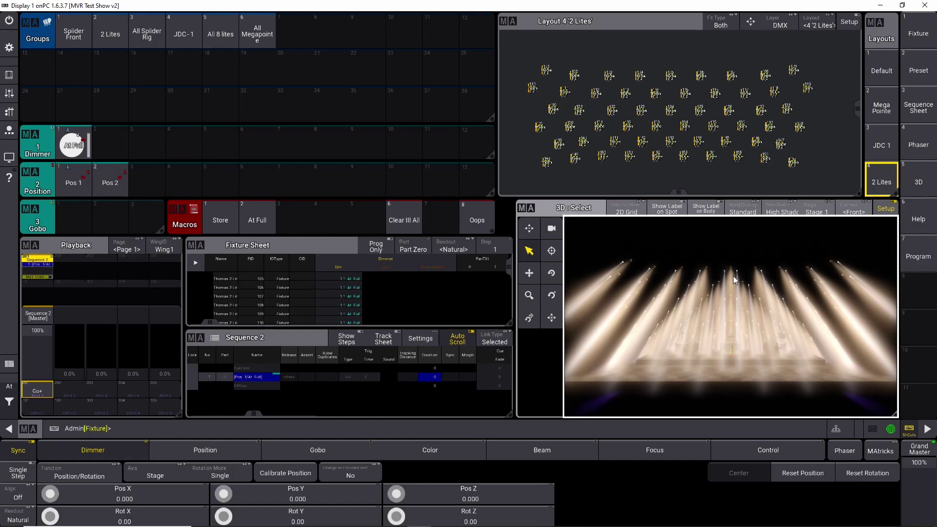
pyautogui.moveTo(513, 49); pyautogui.dragTo(816, 183)
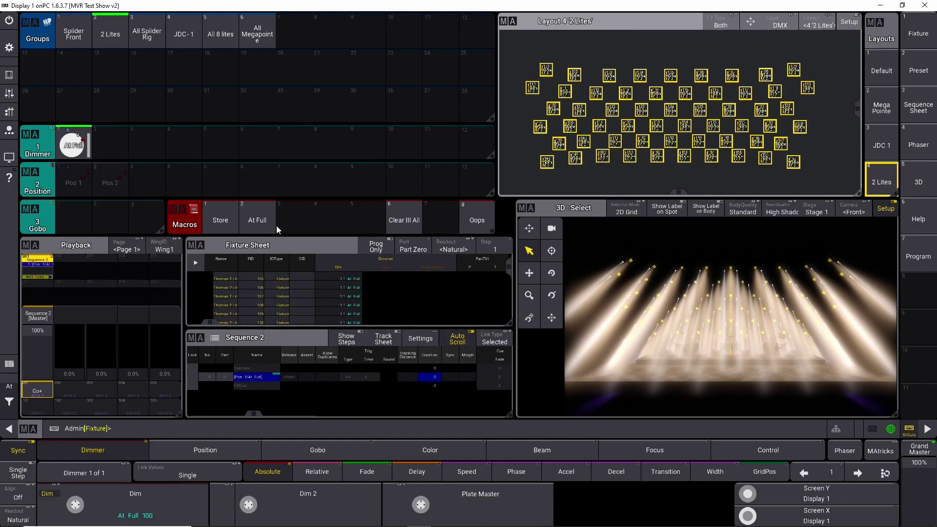
pyautogui.click(8, 386)
pyautogui.click(143, 405)
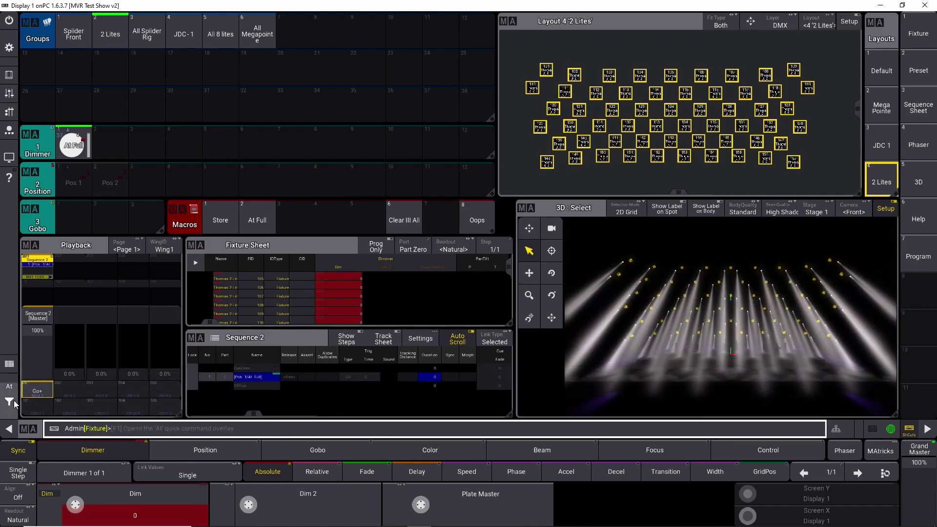
# Step: Merge the zeroed 2 Lites into Sequence 2's cue 1 and clear the programmer
pyautogui.click(223, 220)
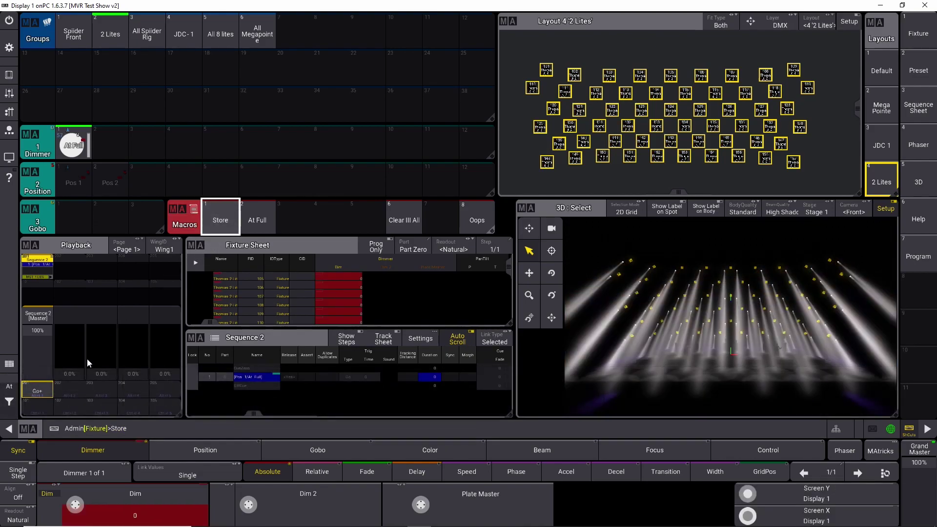
pyautogui.click(39, 388)
pyautogui.click(412, 287)
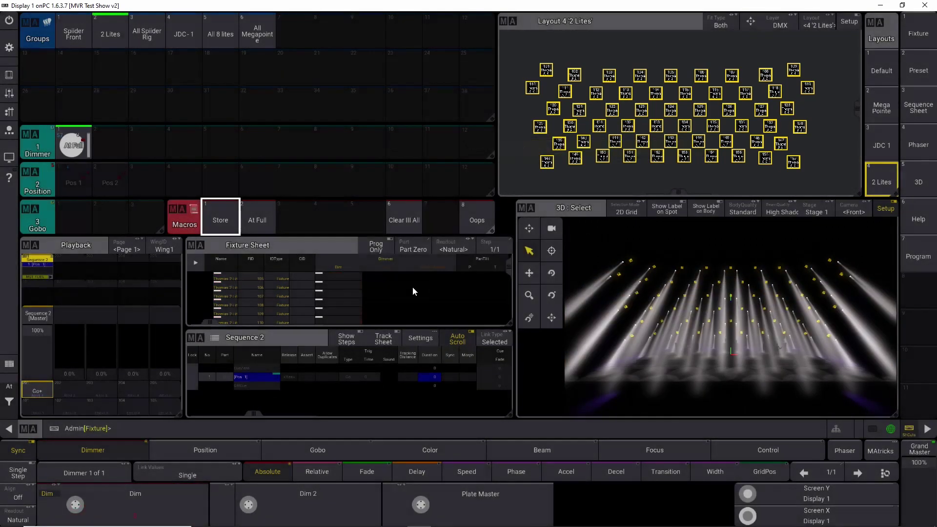
pyautogui.click(396, 227)
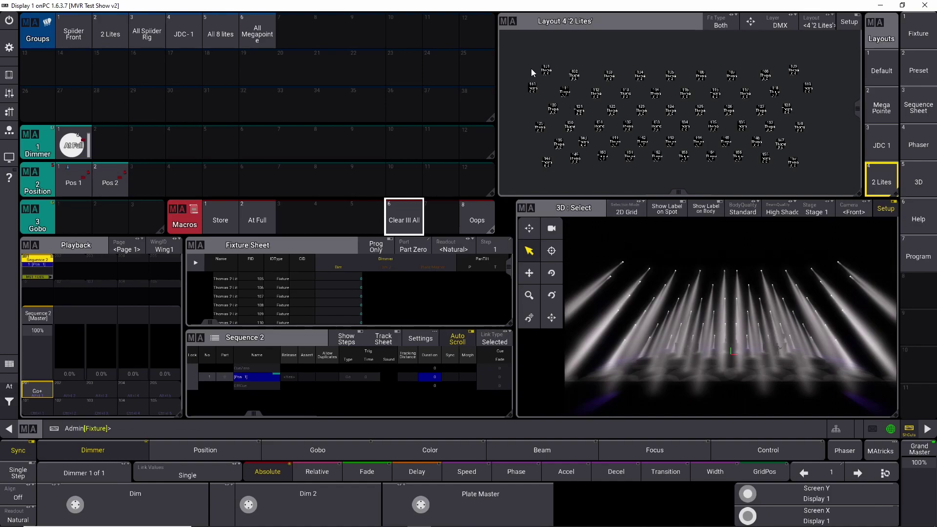
# Step: Overwrite Sequence 2's cue 1 with all 2 Lites at full
pyautogui.moveTo(518, 52); pyautogui.dragTo(825, 177)
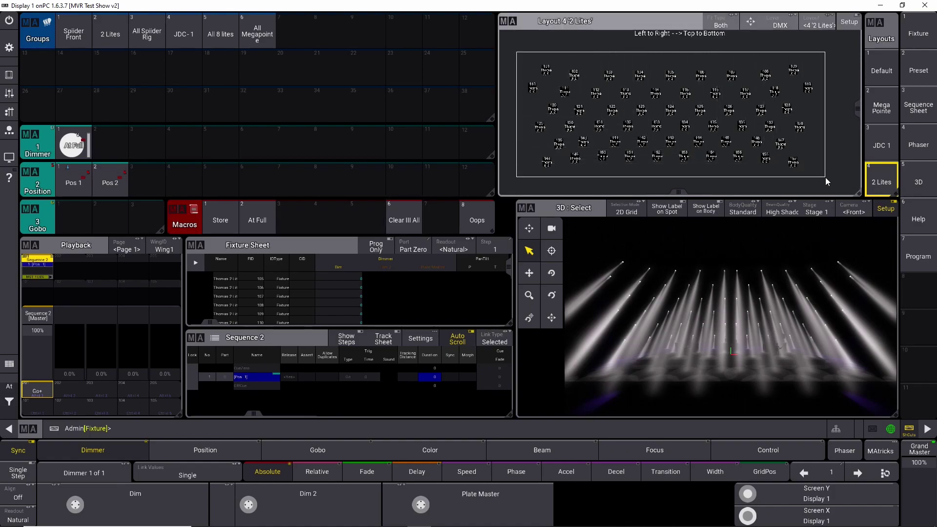
pyautogui.click(84, 148)
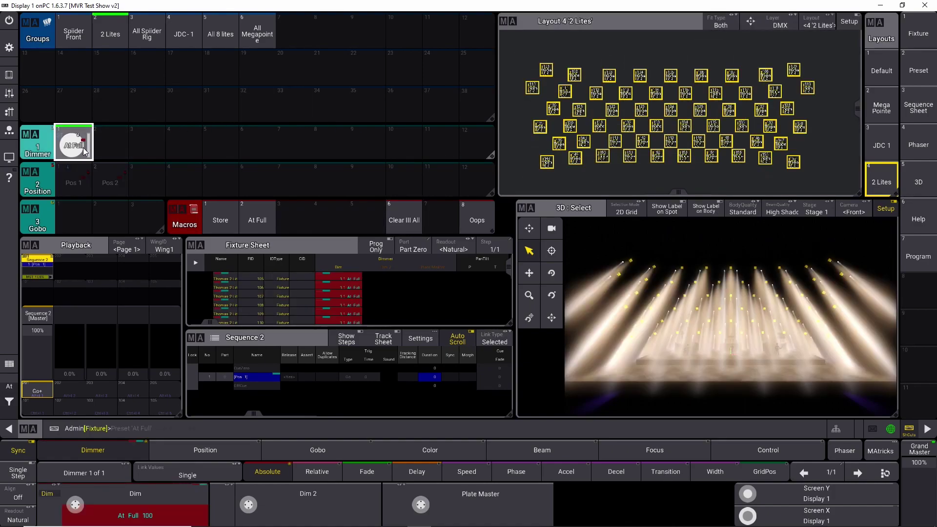
pyautogui.click(223, 222)
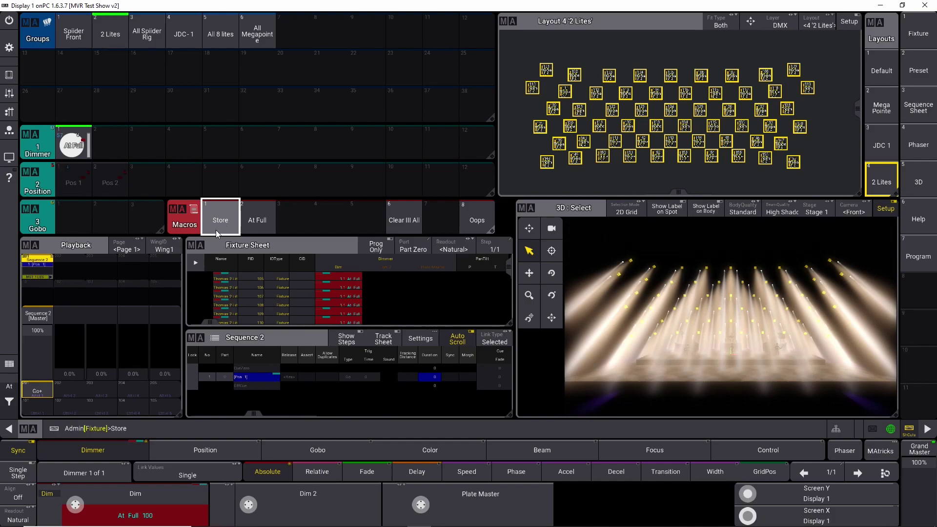
pyautogui.click(254, 376)
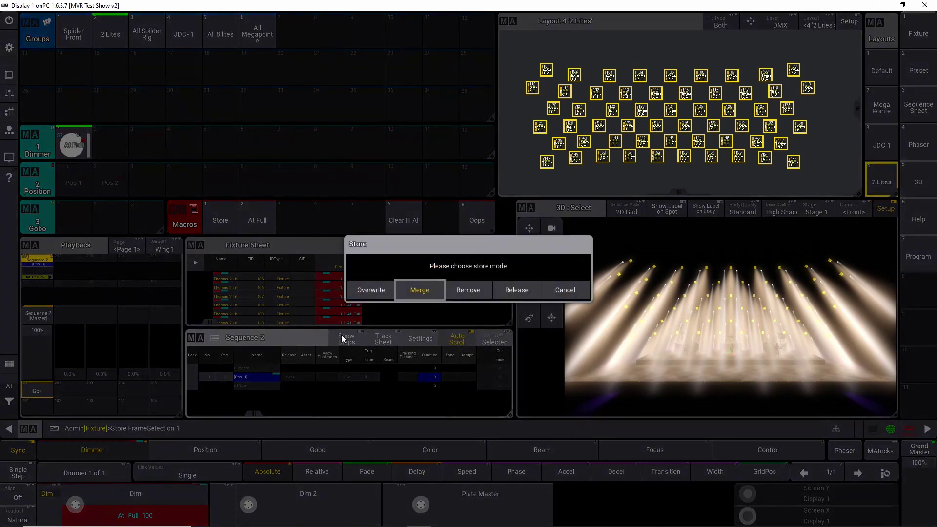
pyautogui.click(371, 289)
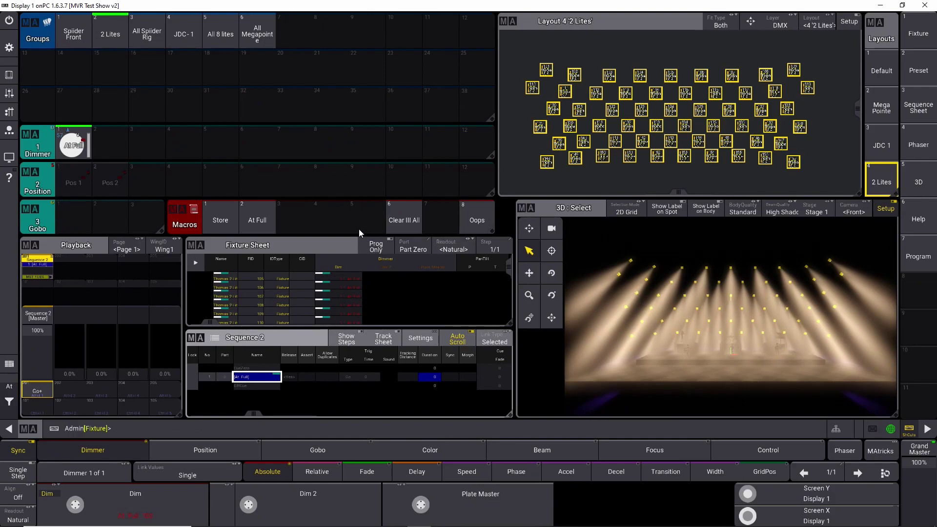
# Step: Run the Clear All macro so the 2 Lites cue plays alone
pyautogui.click(405, 218)
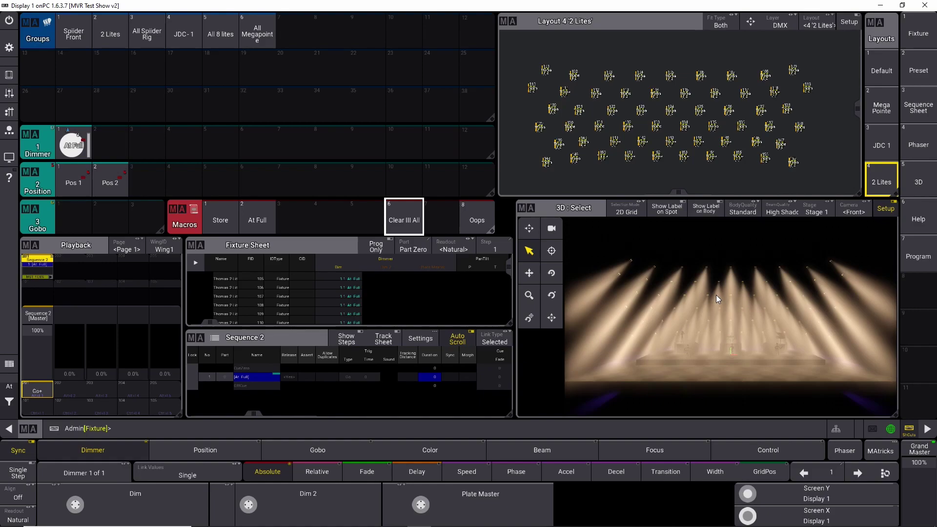
# Step: Select the top row of 2 Lites and set their dimmers to zero
pyautogui.moveTo(539, 55); pyautogui.dragTo(805, 85)
pyautogui.click(9, 405)
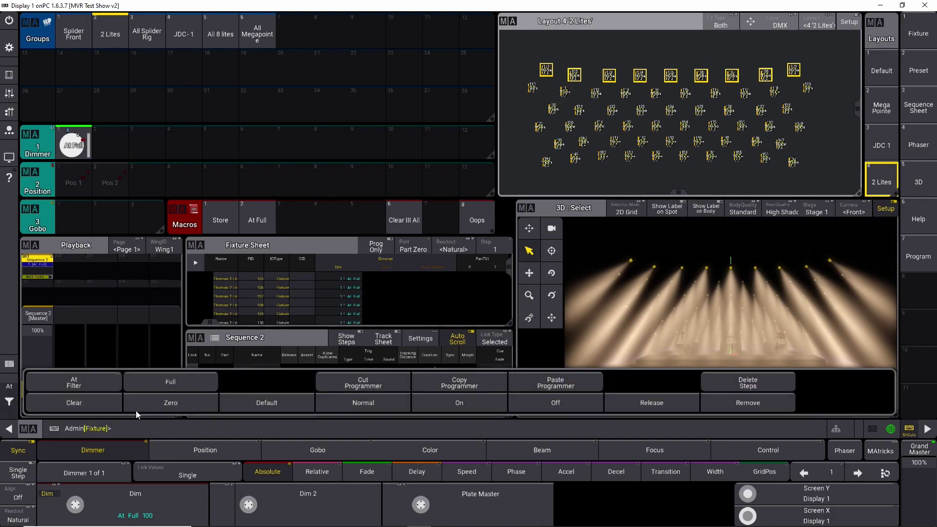
pyautogui.click(167, 405)
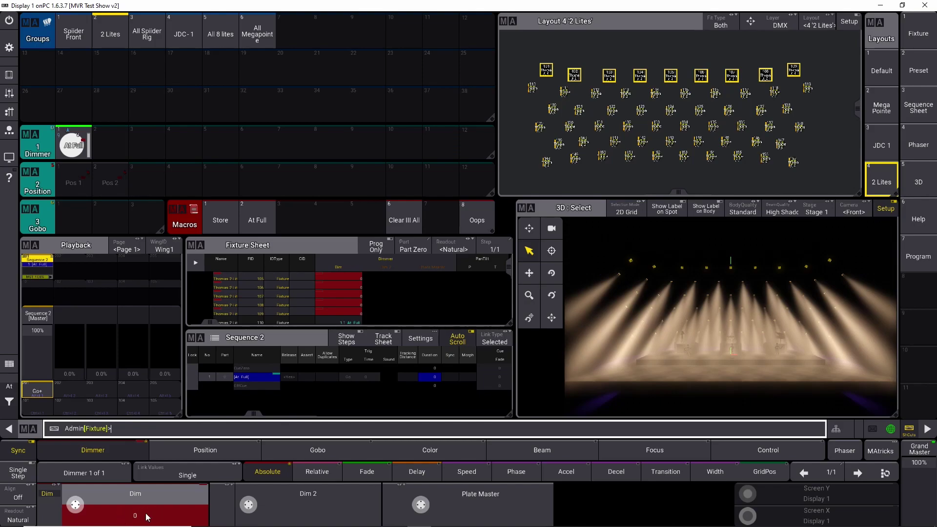
# Step: Store the top row into Sequence 2's cue with Remove, then clear the programmer
pyautogui.click(217, 223)
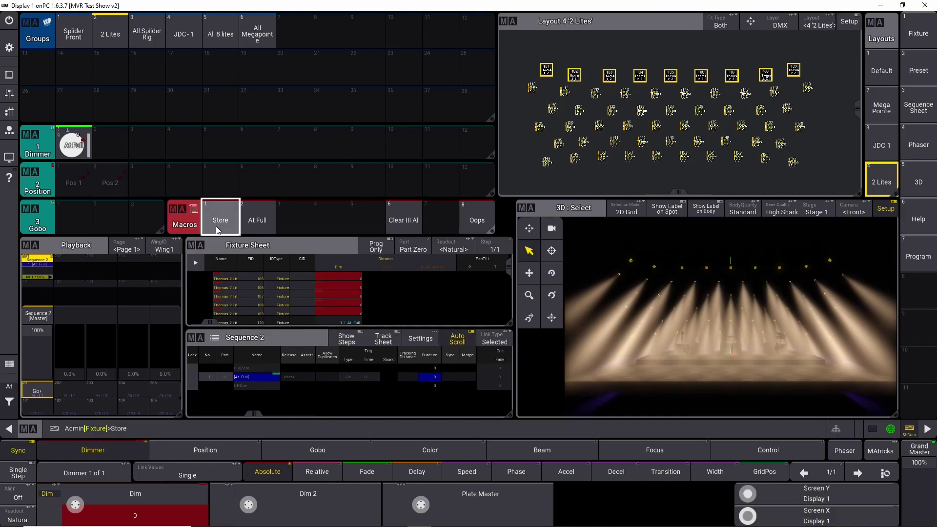
pyautogui.click(37, 390)
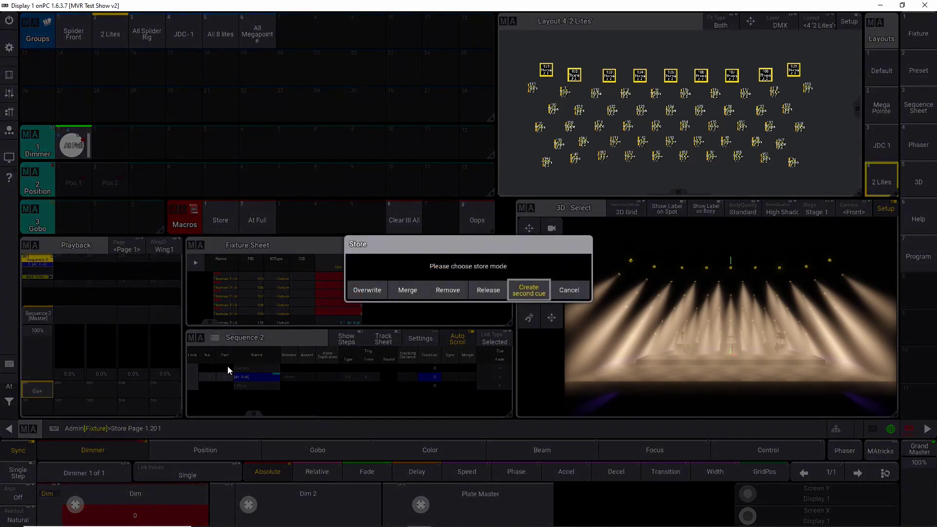
pyautogui.click(442, 291)
pyautogui.click(410, 228)
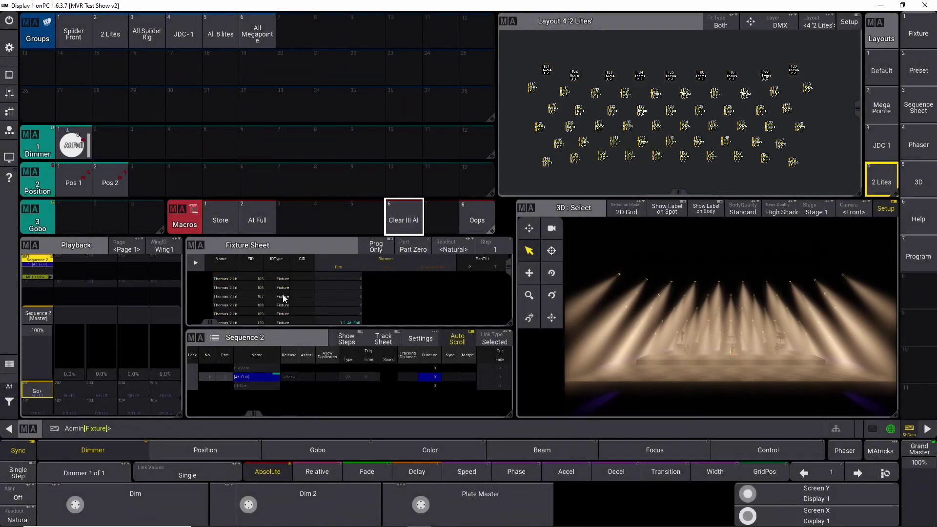
pyautogui.scroll(2, 274, 295)
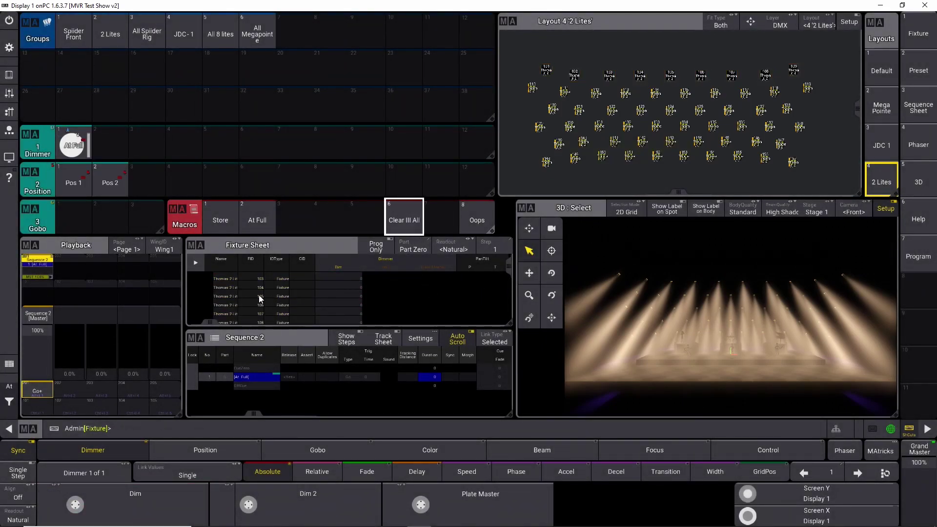
pyautogui.click(346, 279)
pyautogui.scroll(1, 346, 282)
pyautogui.scroll(1, 346, 284)
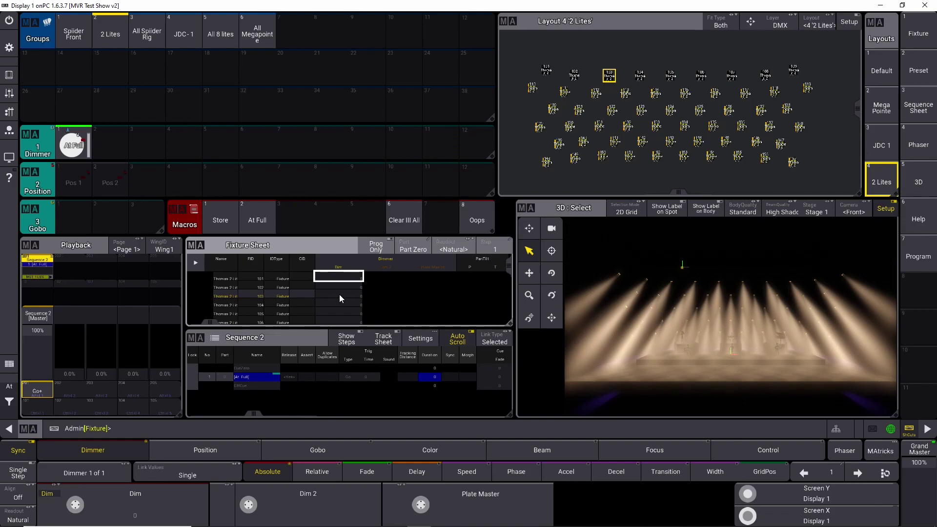
pyautogui.press('Down')
pyautogui.press('Down')
pyautogui.press('Down')
pyautogui.press('Down')
pyautogui.press('Down')
pyautogui.press('Down')
pyautogui.press('Down')
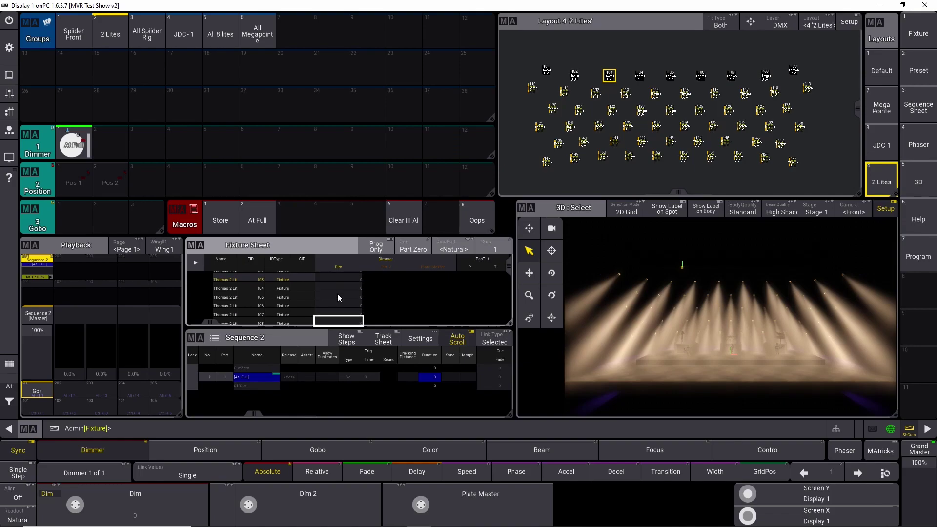